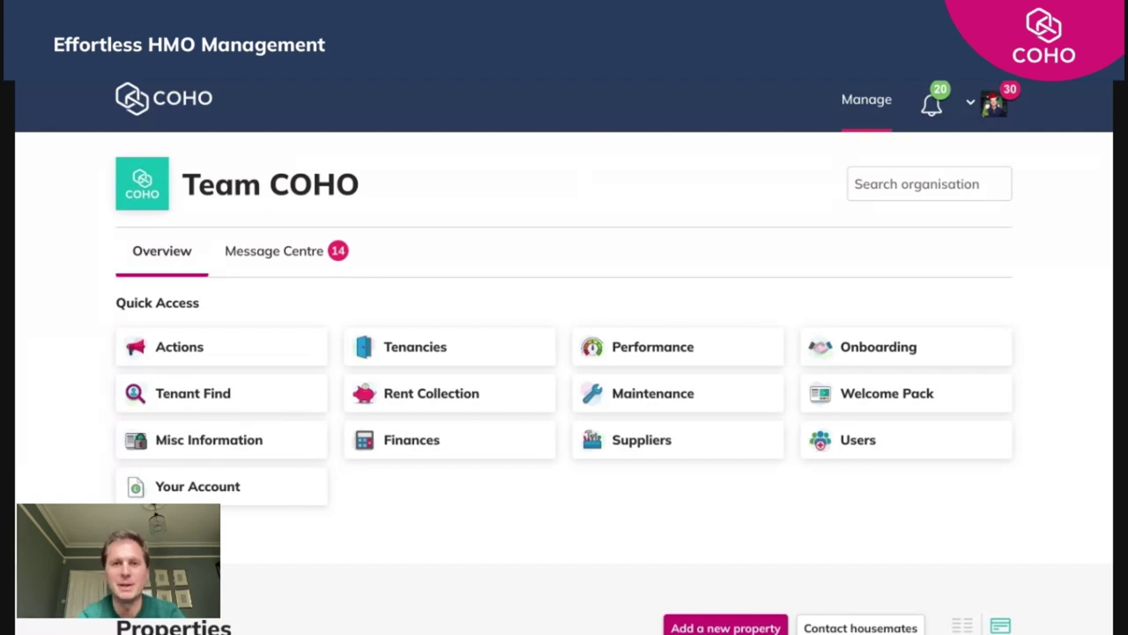
- Open the Cheltenham property showing 35% from the properties list and start editing its property details
scroll(564, 353, "down", 5)
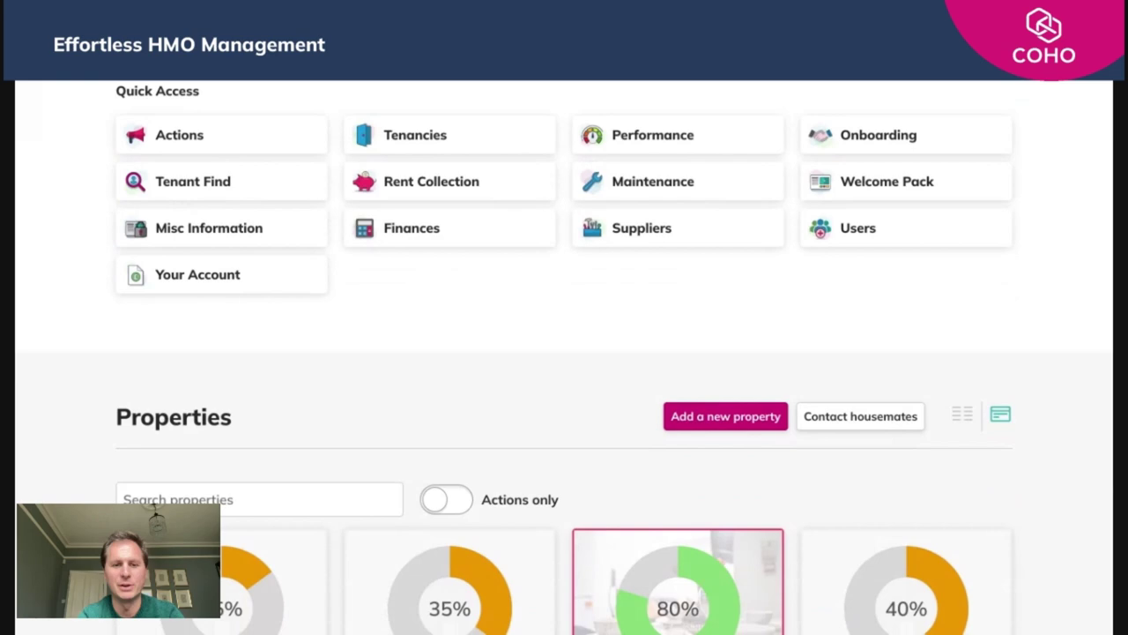
left_click(421, 405)
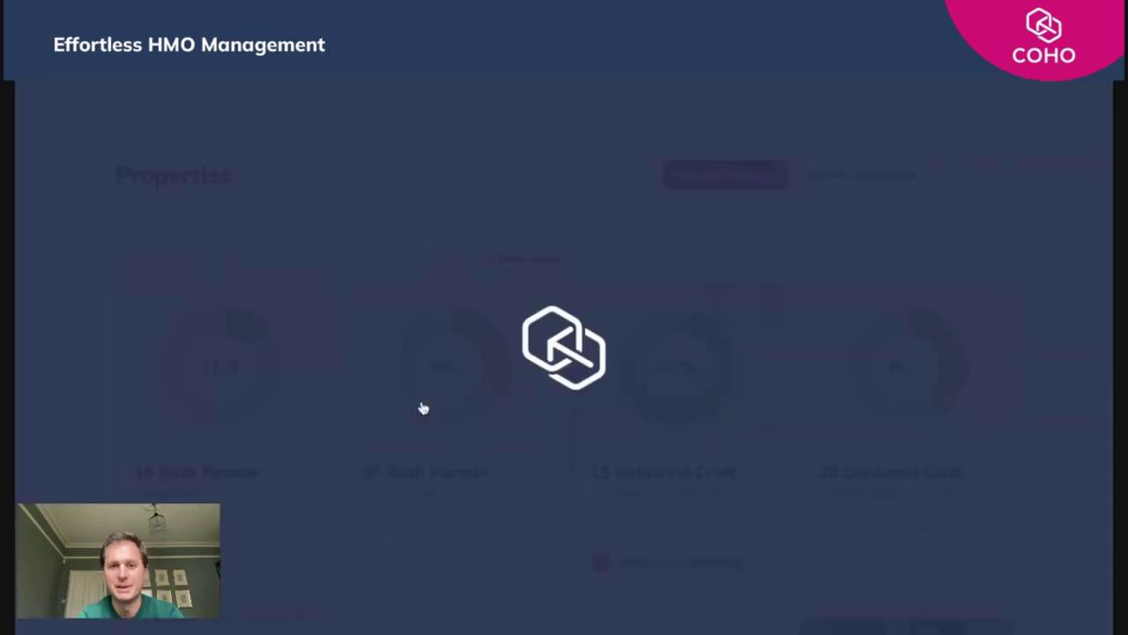
scroll(423, 408, "up", 4)
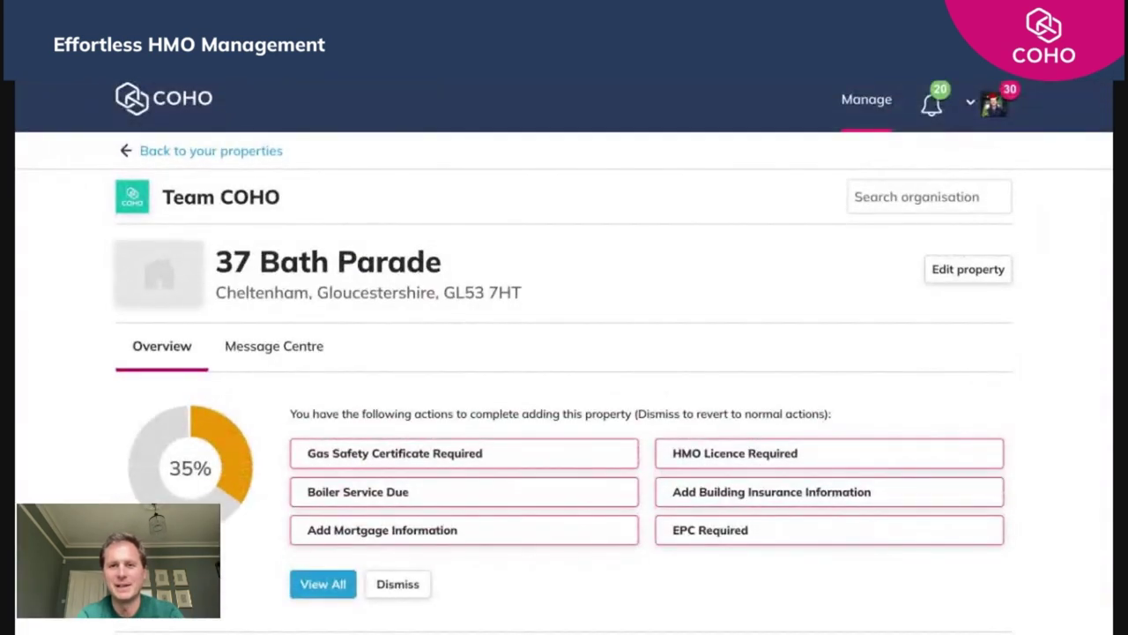
left_click(985, 279)
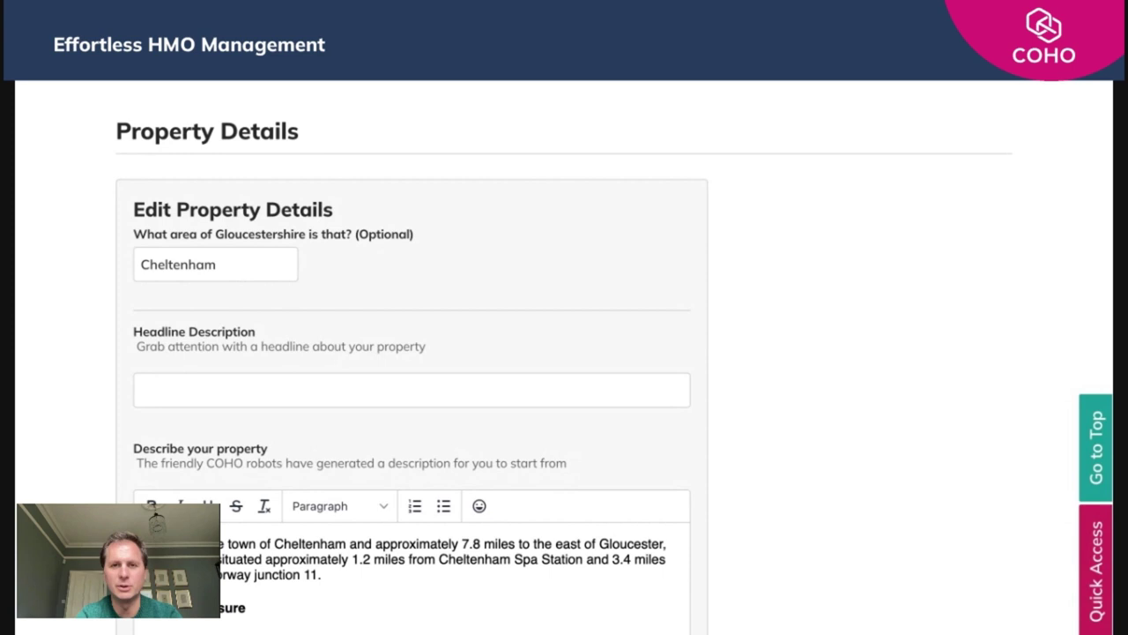
- Enter "Lovely Property" as the headline description of the property
left_click(585, 385)
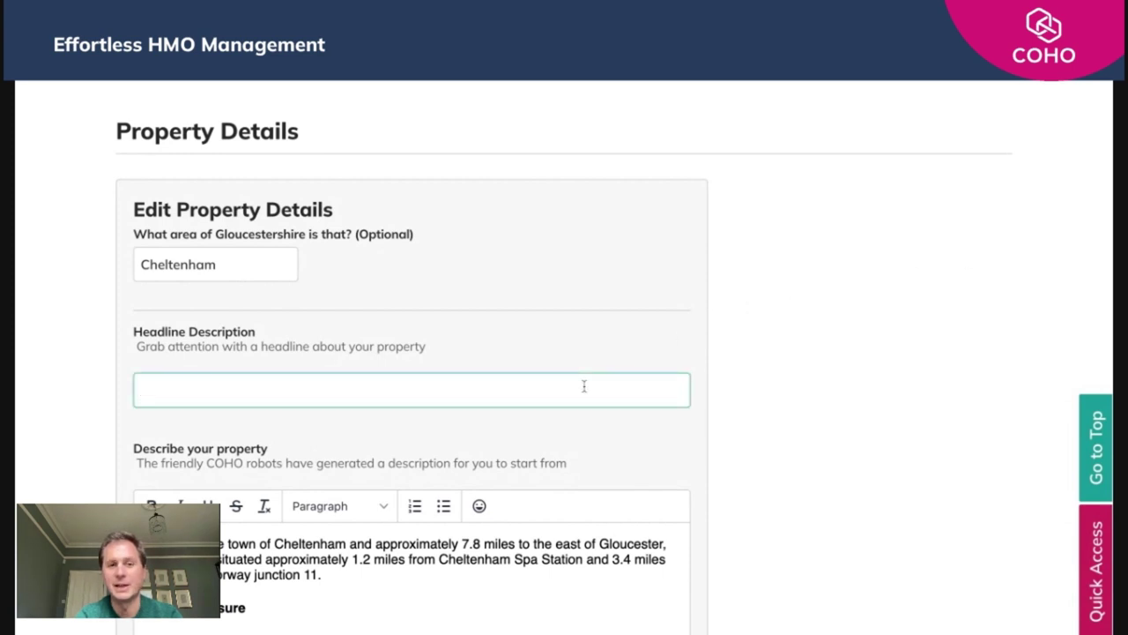
type("Lo")
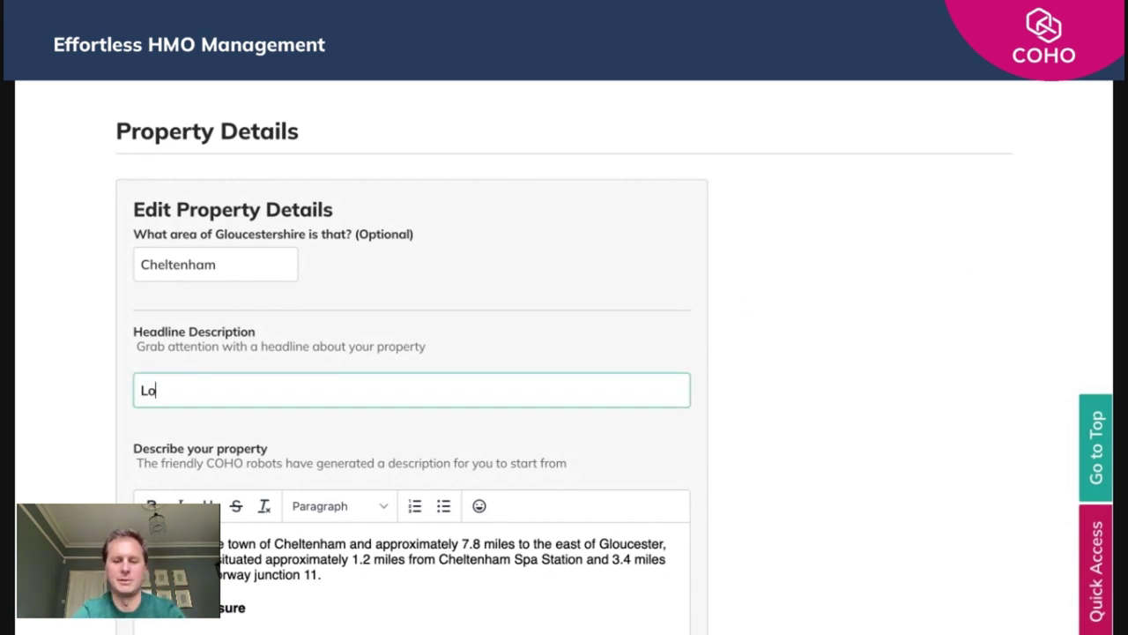
type("vely Property")
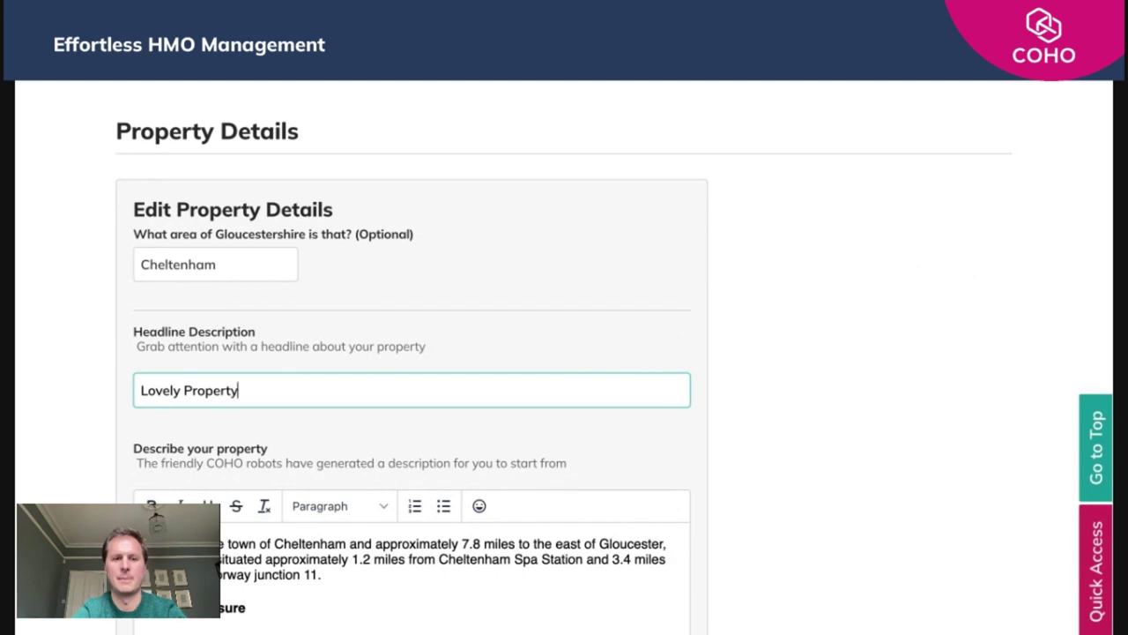
- Set the property type to Semi-detached, below the property description and pictures
scroll(733, 433, "down", 5)
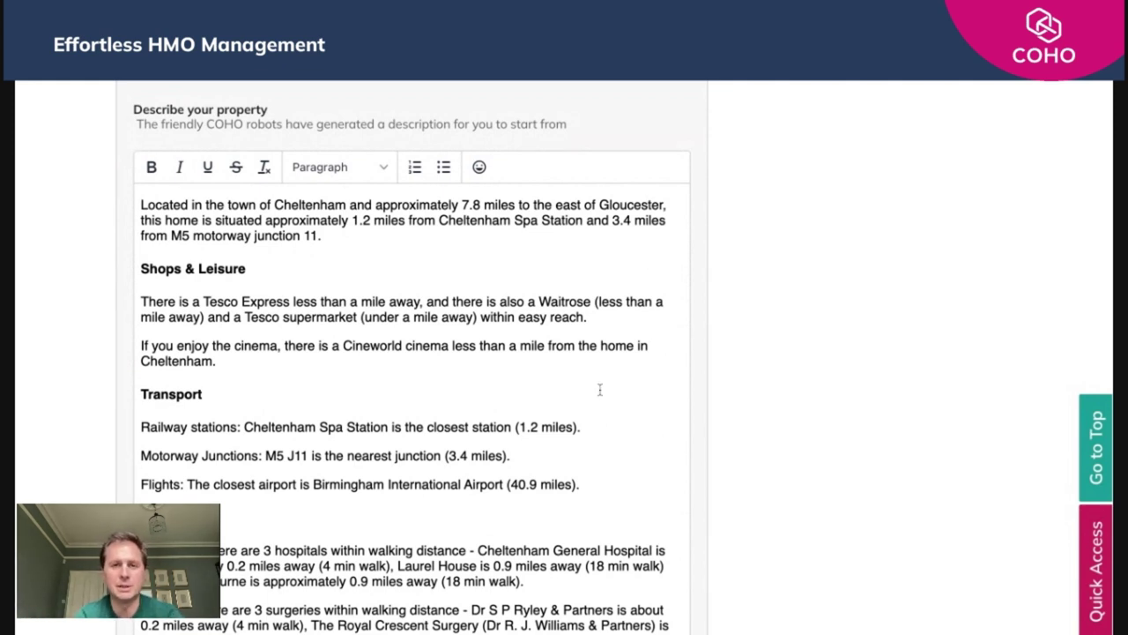
scroll(599, 389, "down", 5)
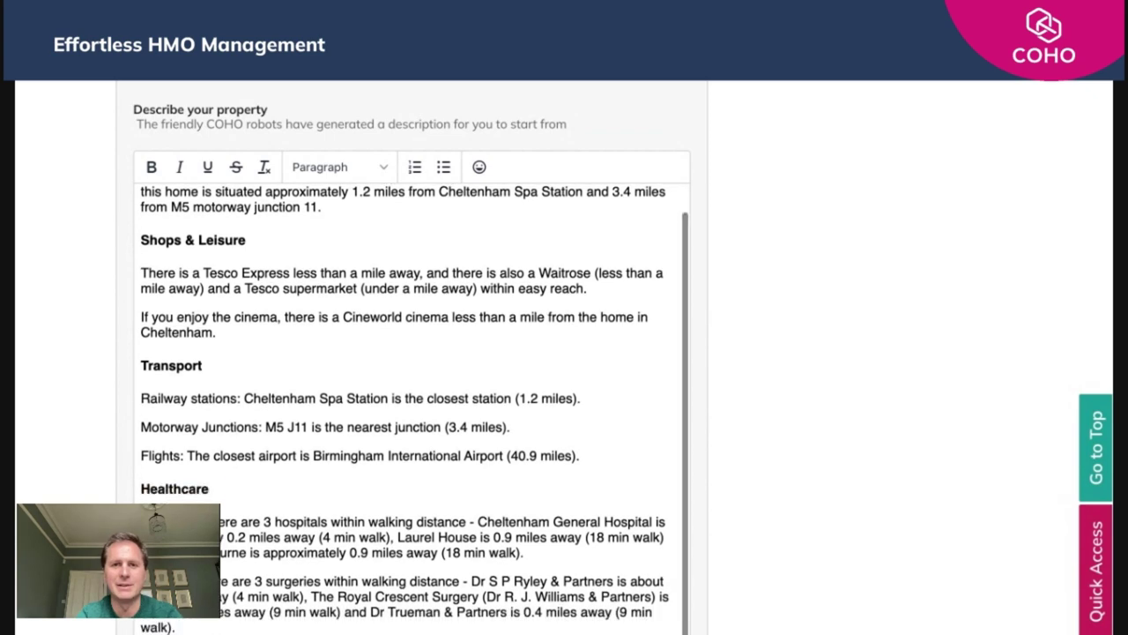
scroll(414, 353, "down", 5)
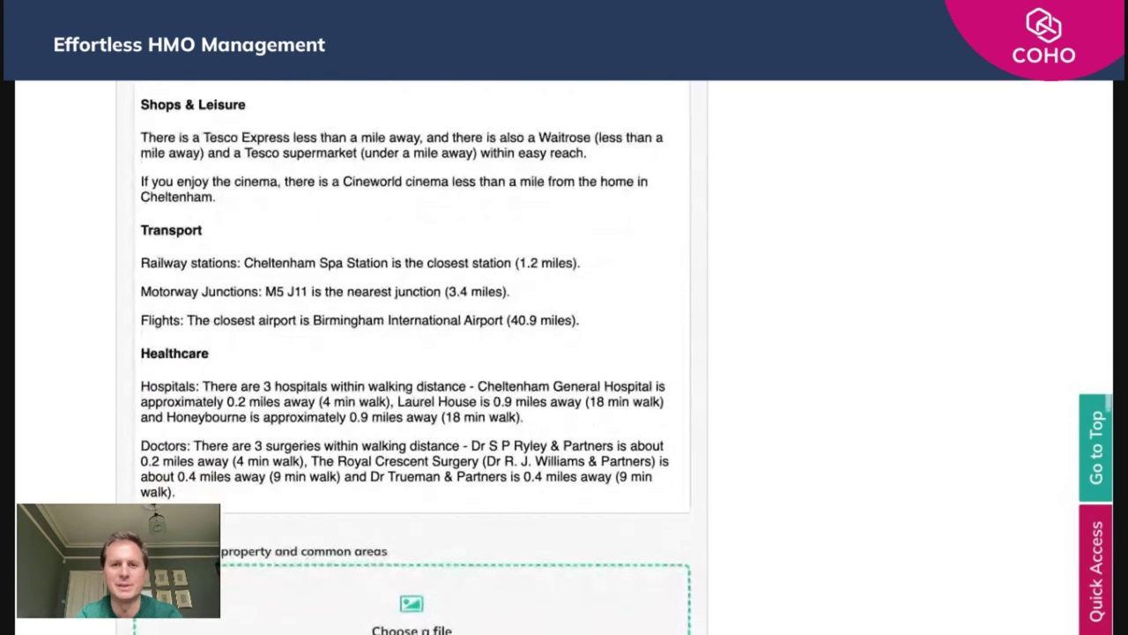
scroll(595, 430, "down", 10)
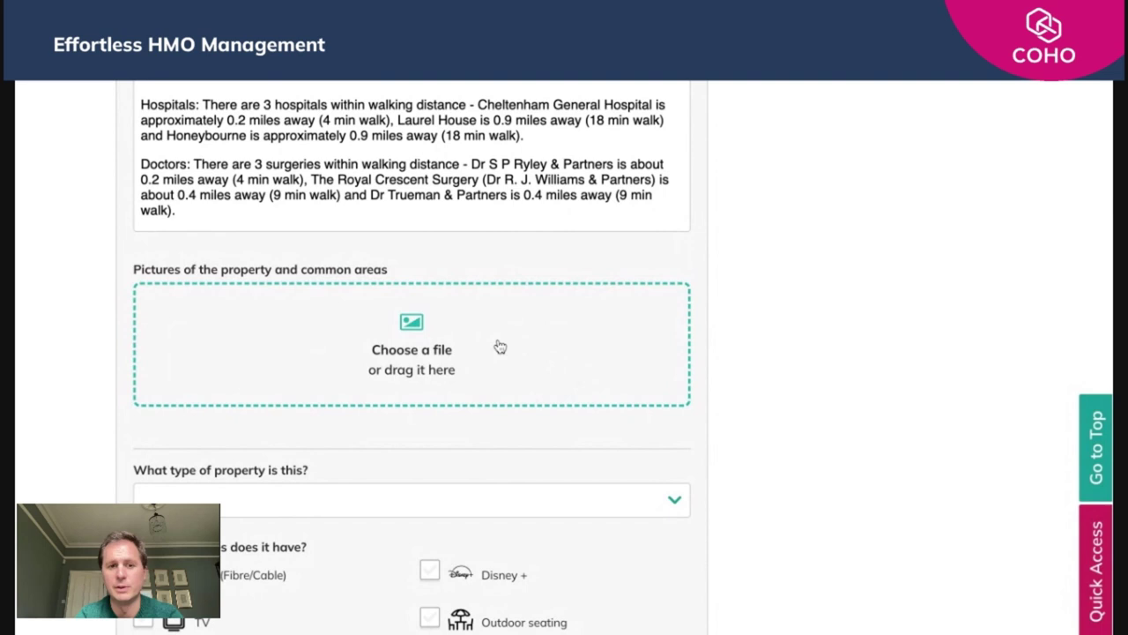
scroll(499, 346, "down", 1)
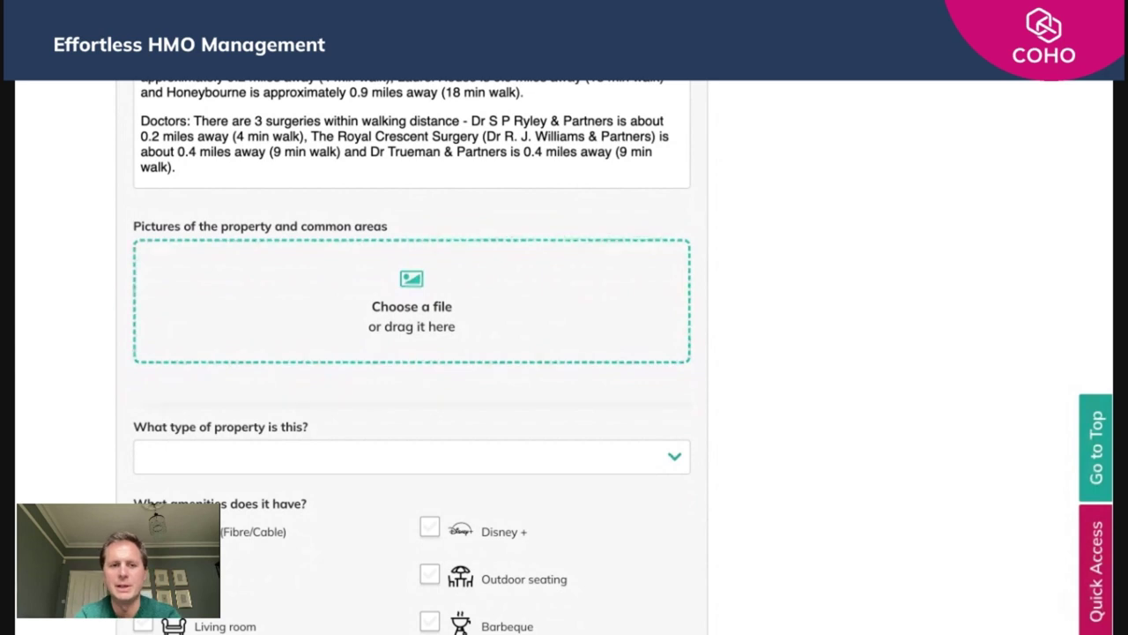
scroll(586, 319, "down", 3)
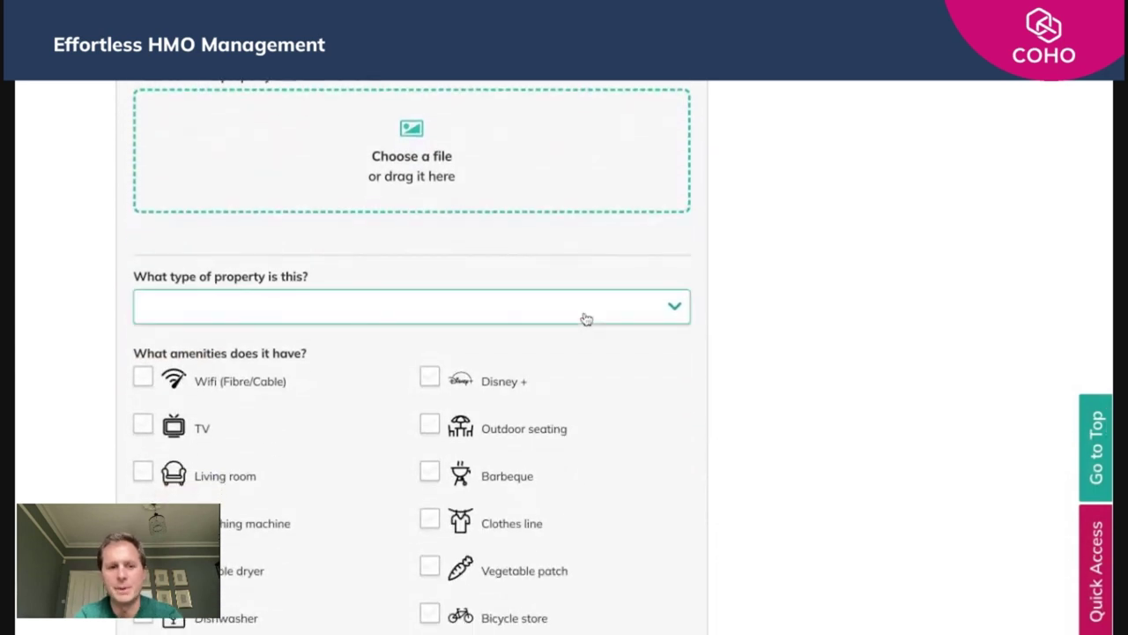
left_click(553, 349)
- Select Barbeque, Clothes line, Bicycle store and Parking as the property's amenities
scroll(626, 326, "down", 4)
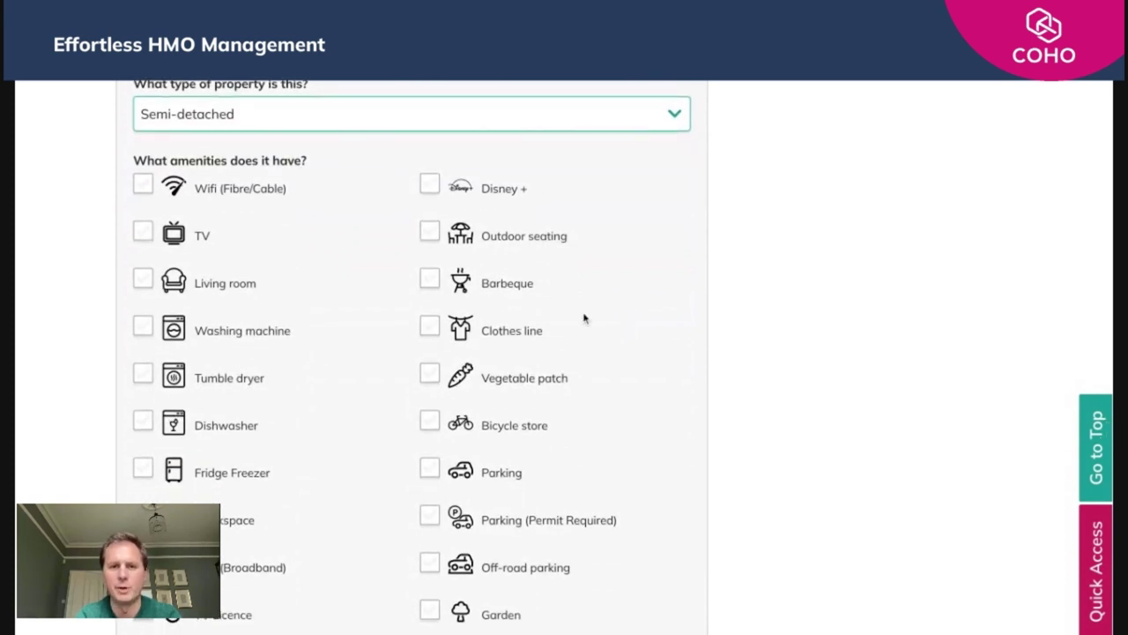
left_click(427, 280)
left_click(431, 327)
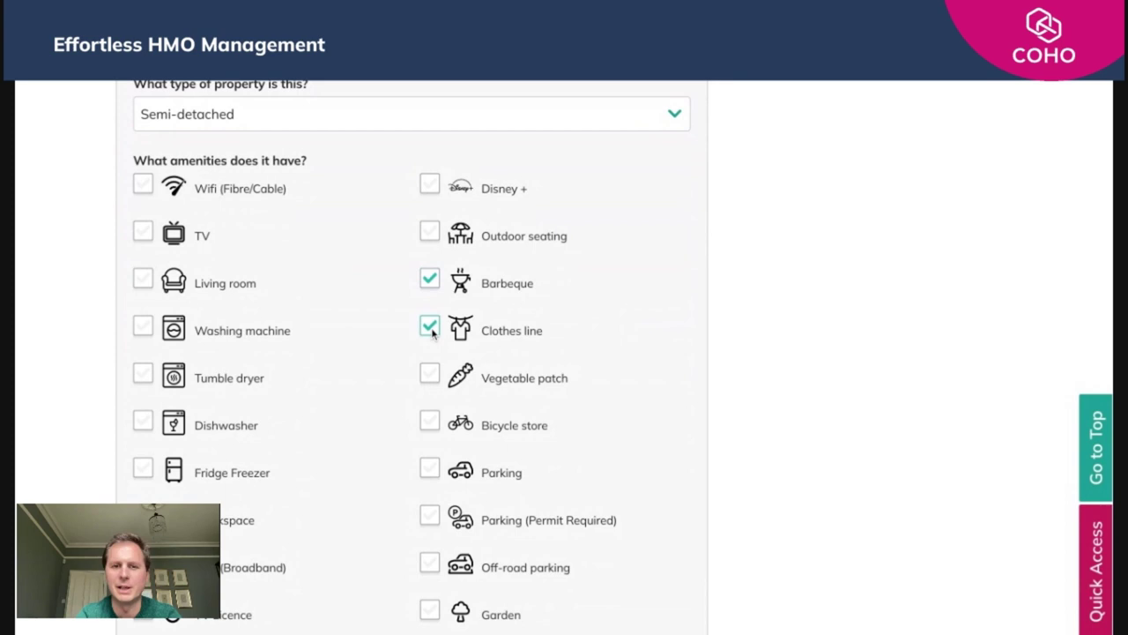
left_click(429, 421)
left_click(430, 469)
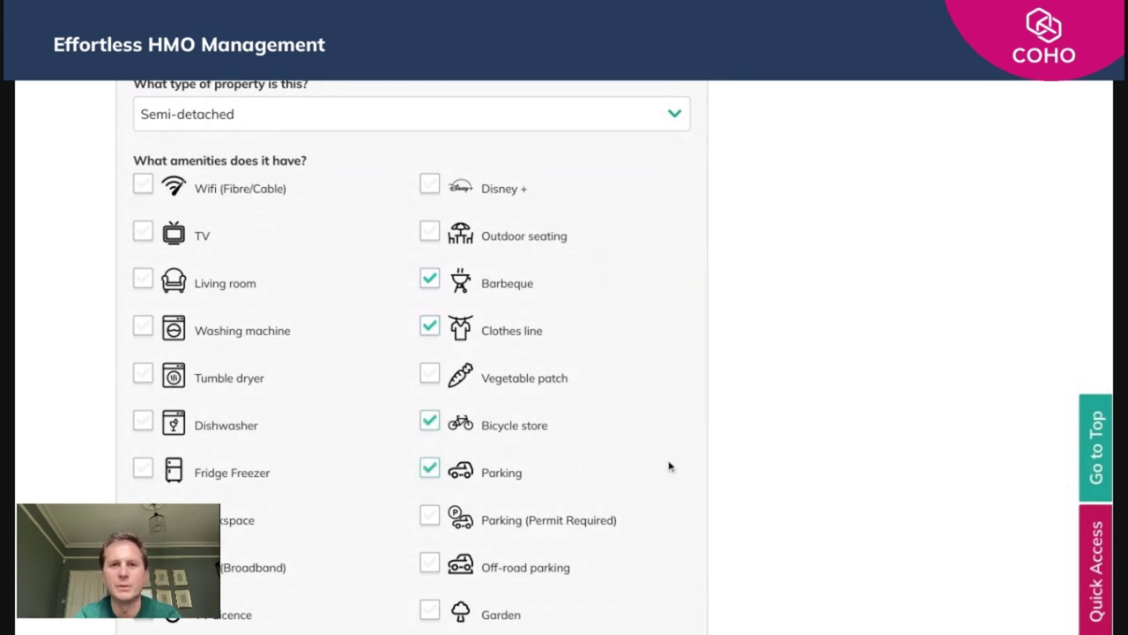
- Set the preferred tenant age range from Mid 20s to Mid 40s
scroll(412, 357, "down", 3)
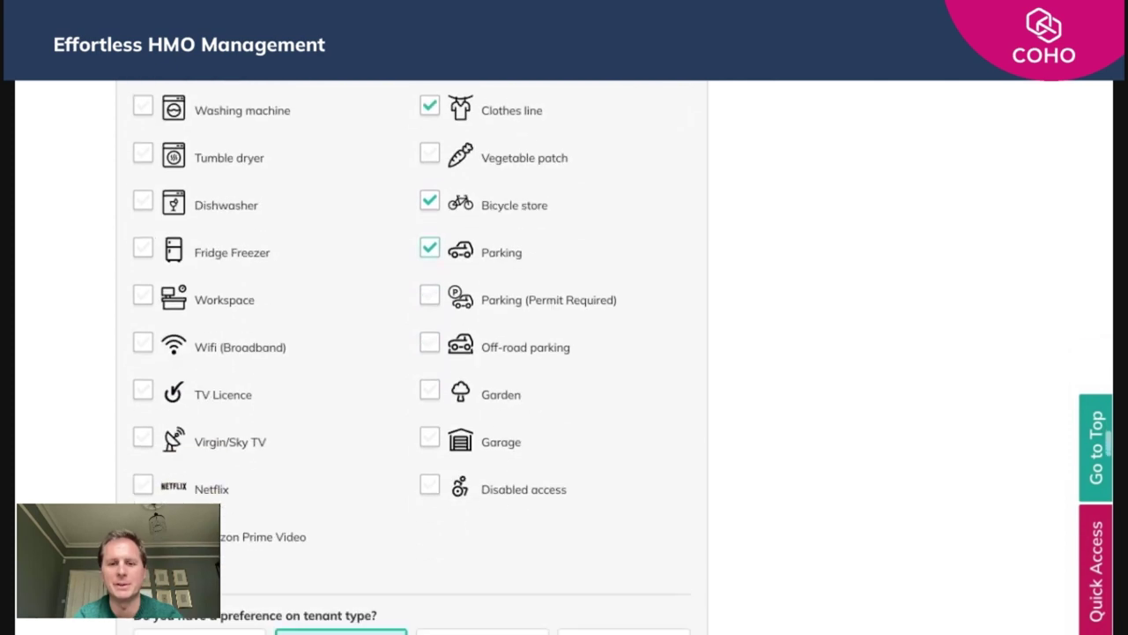
scroll(398, 375, "down", 5)
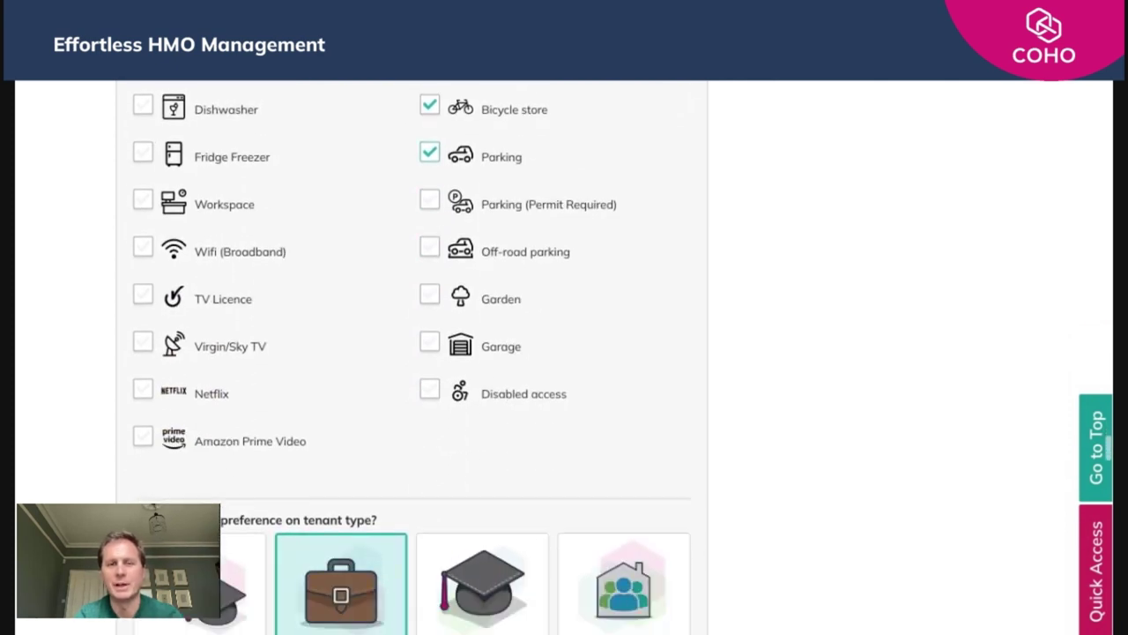
scroll(396, 373, "down", 3)
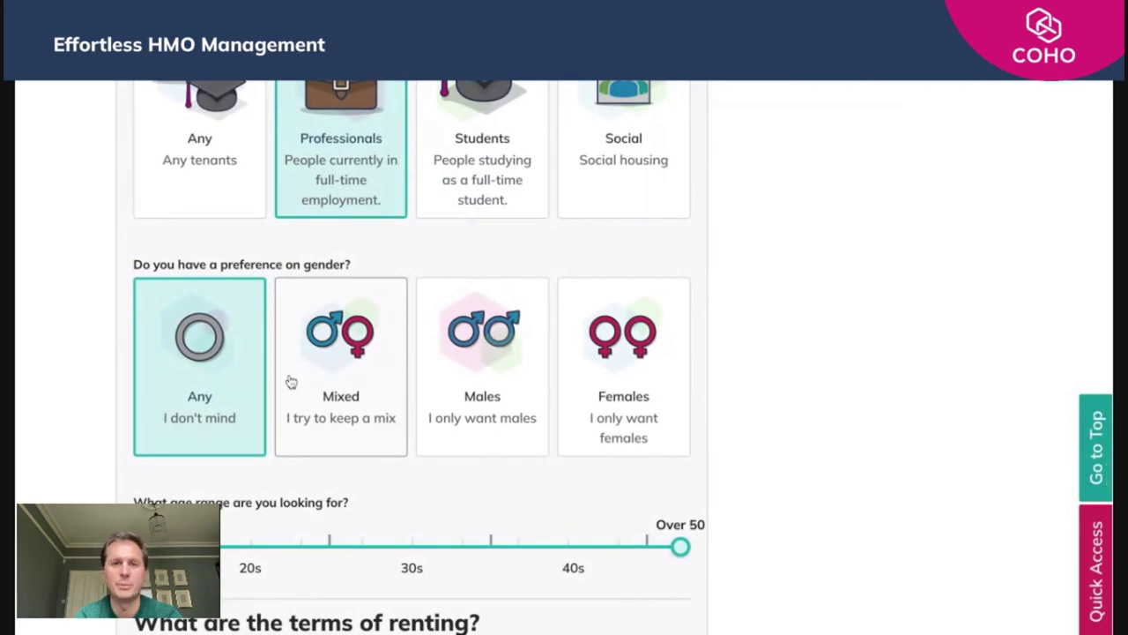
scroll(290, 380, "down", 2)
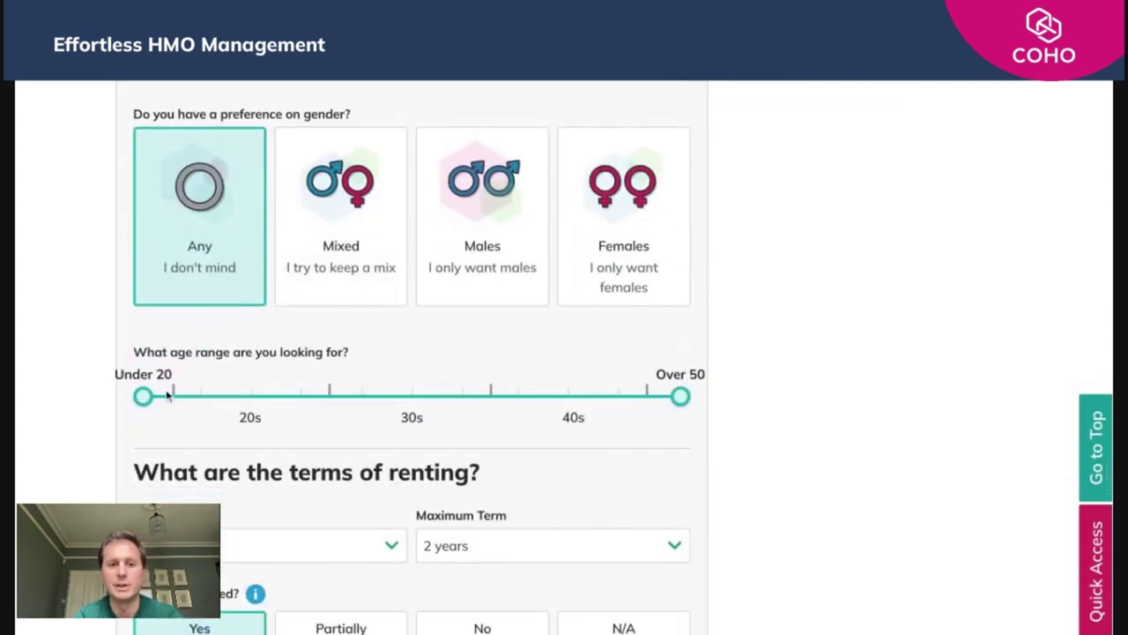
left_click_drag(146, 396, 251, 397)
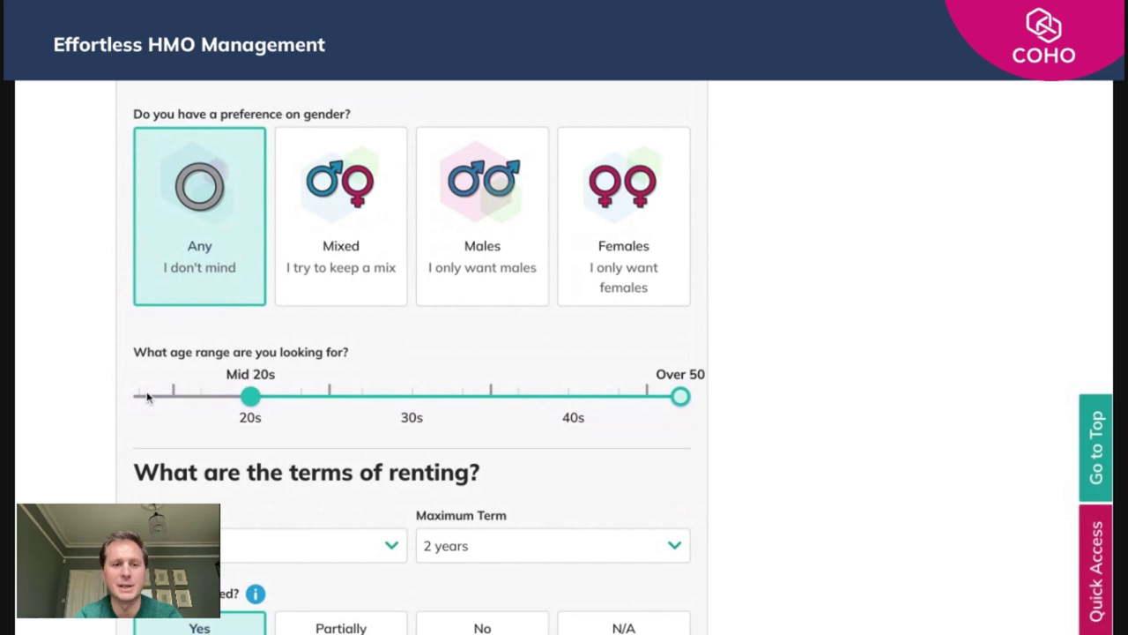
key("Left")
key("Left")
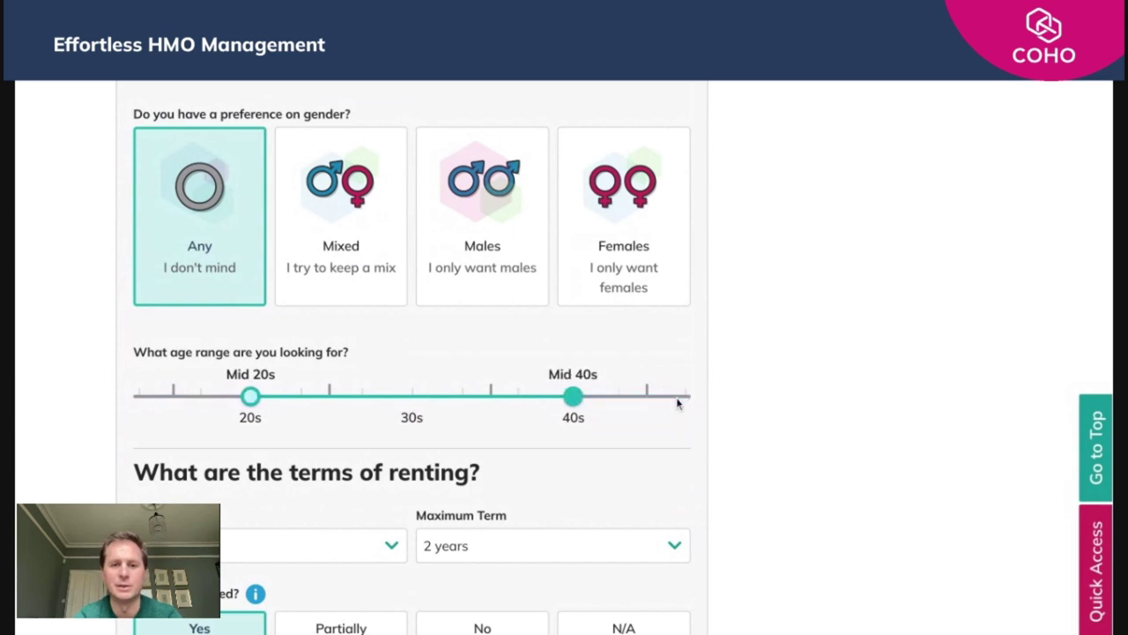
- Look over the renting terms, return to the properties list and reopen the Cheltenham property showing 35%
scroll(677, 402, "down", 2)
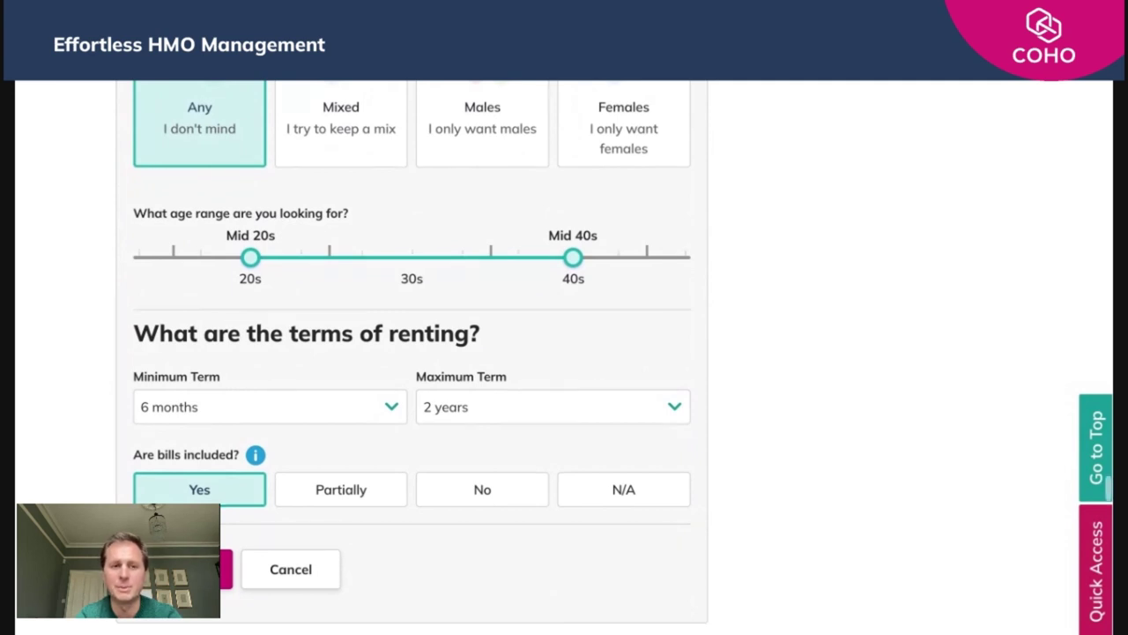
scroll(517, 440, "down", 2)
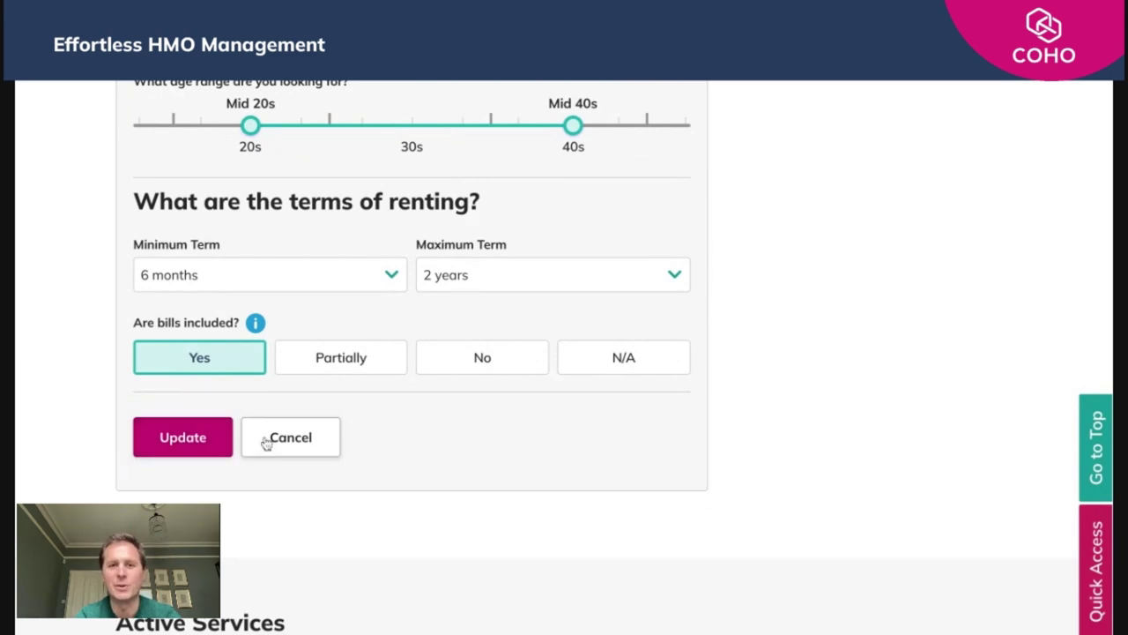
scroll(411, 428, "up", 10)
scroll(411, 428, "up", 10)
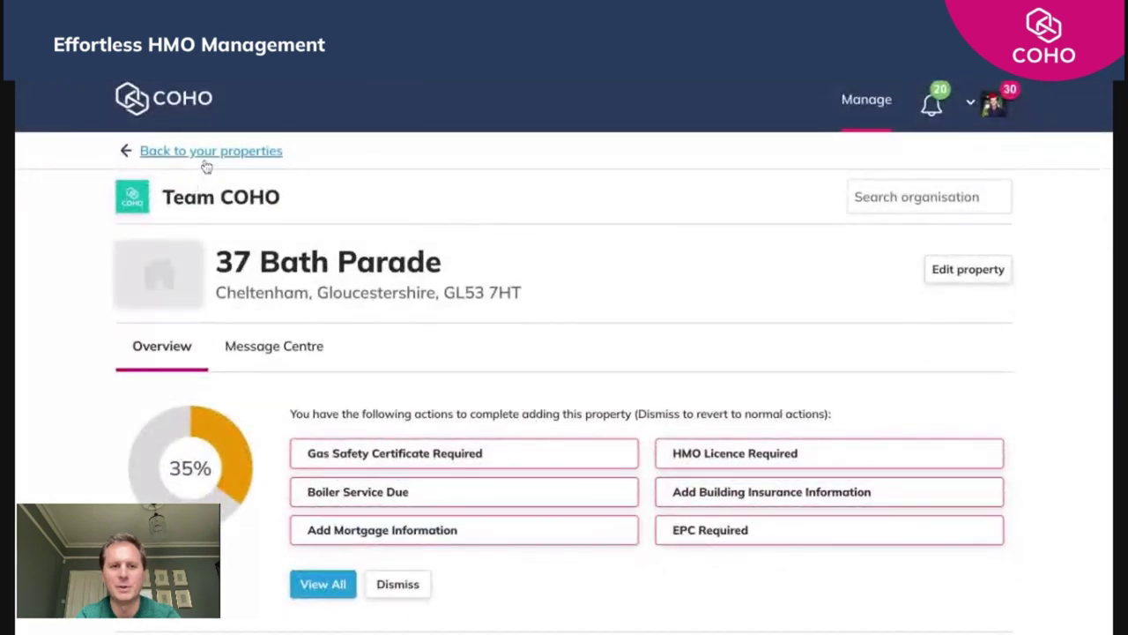
left_click(208, 155)
scroll(433, 362, "down", 5)
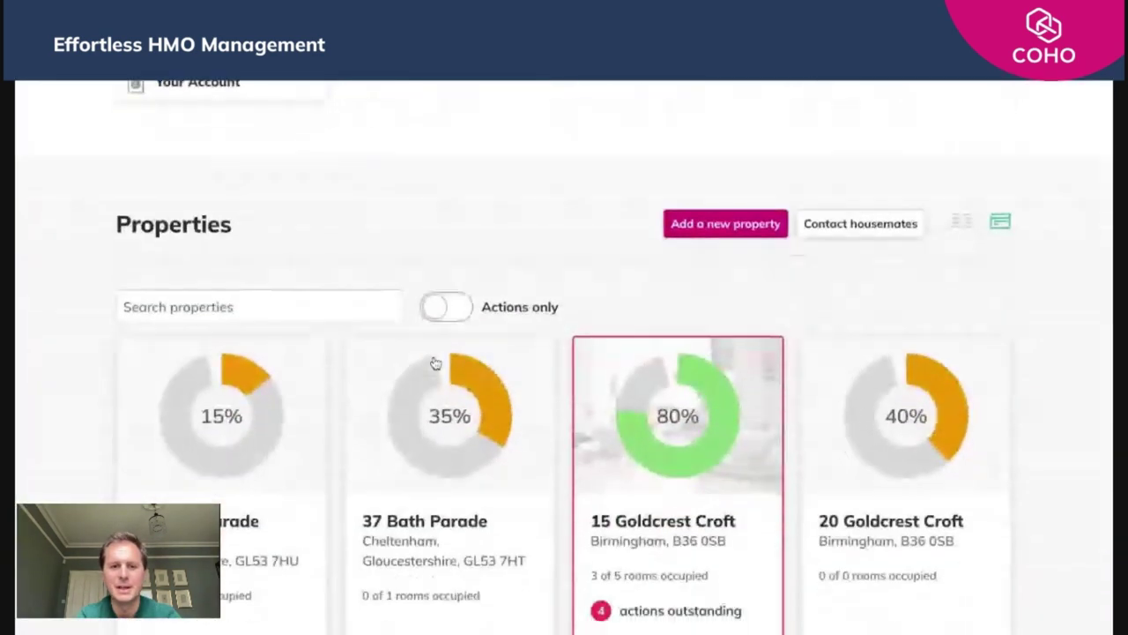
left_click(470, 391)
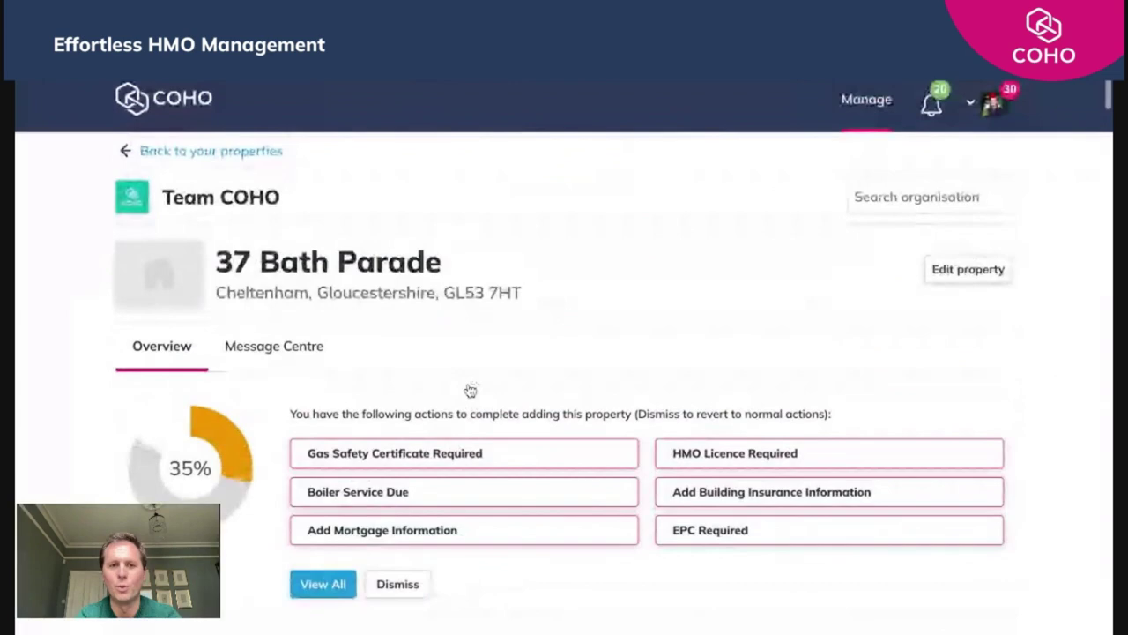
- Open the Fox 1 room of the property and start editing its room details
scroll(468, 390, "down", 9)
scroll(229, 408, "down", 2)
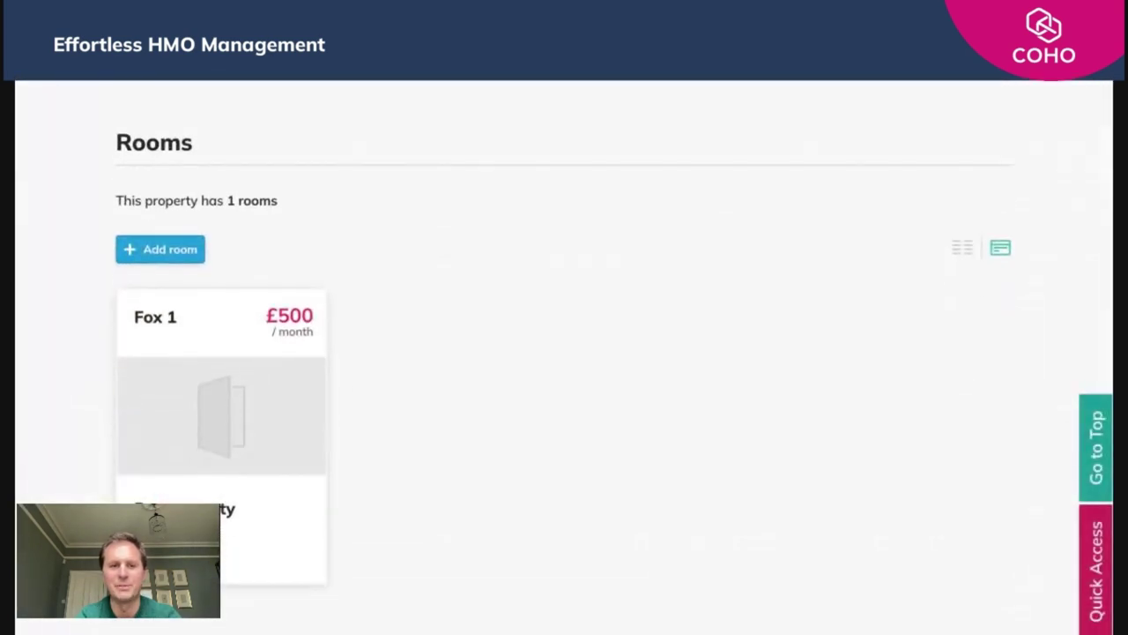
left_click(233, 408)
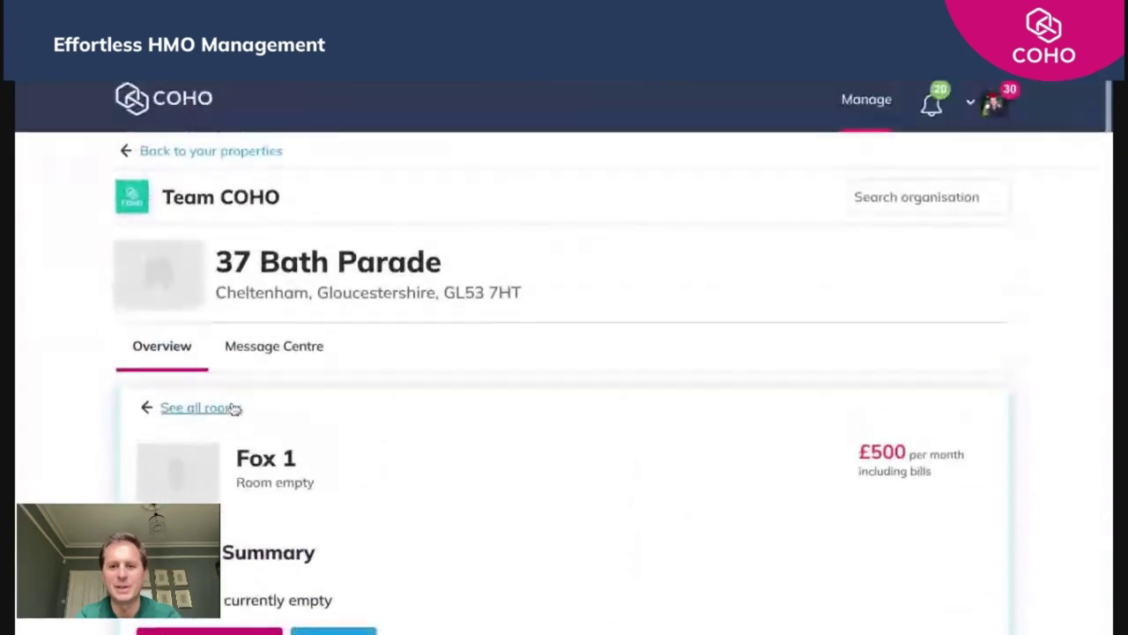
scroll(804, 447, "down", 15)
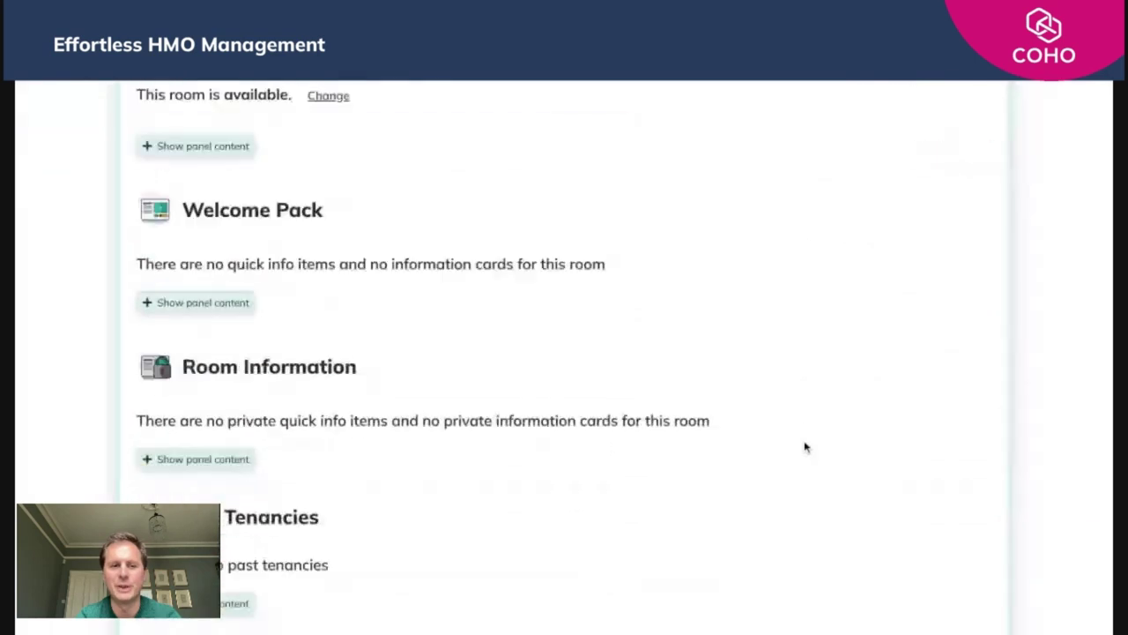
scroll(256, 438, "up", 1)
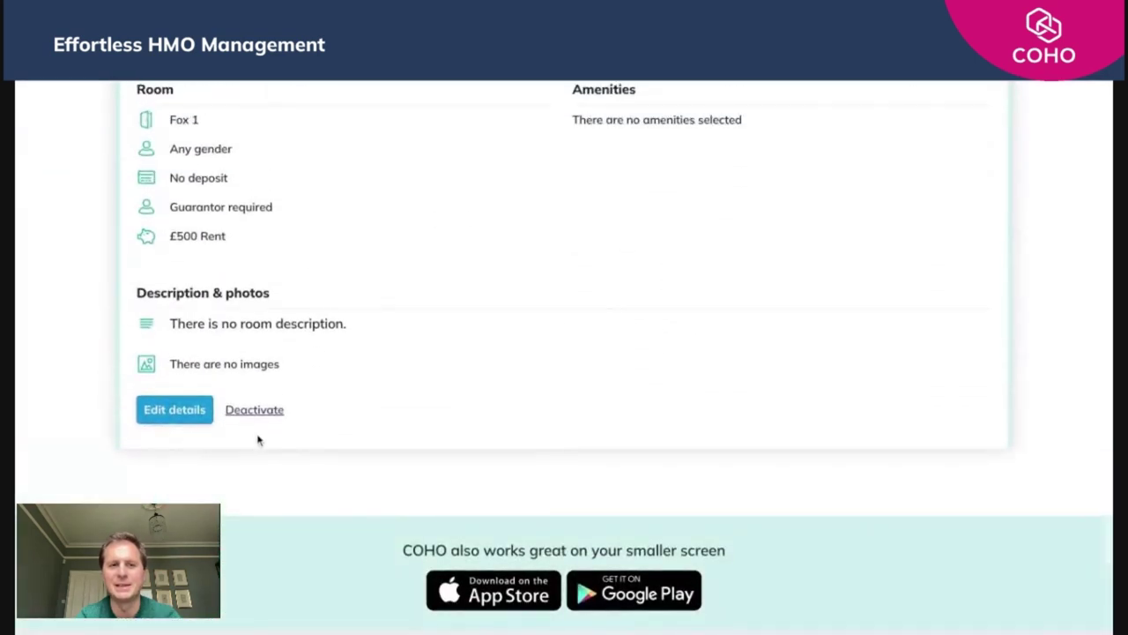
left_click(194, 416)
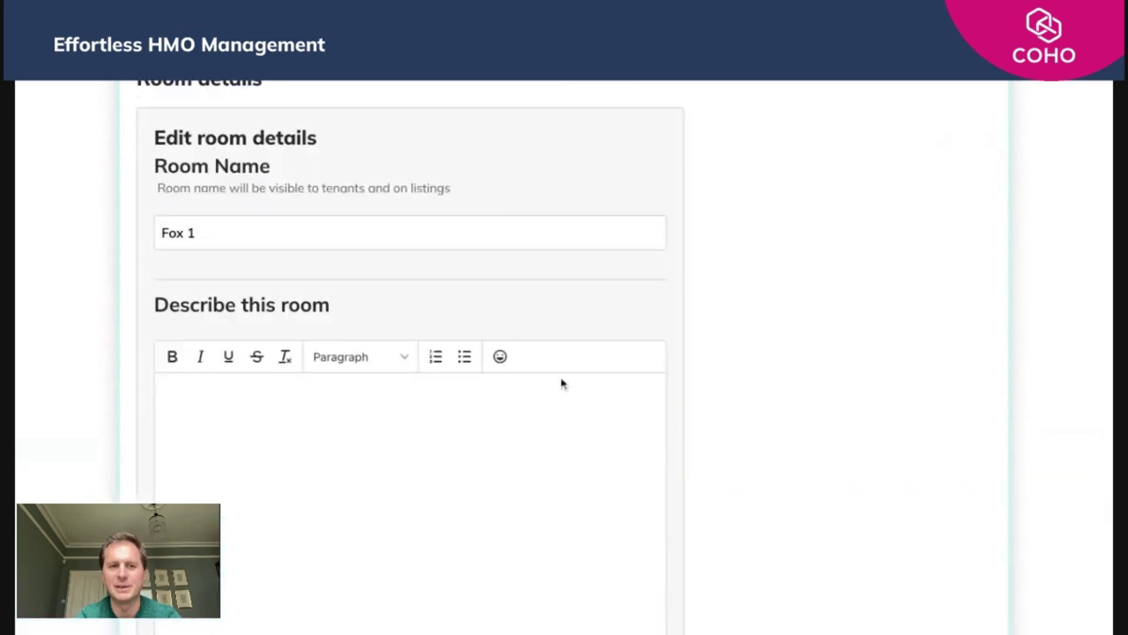
- Set the type of the Fox 1 room to Single in its room details
scroll(562, 384, "down", 2)
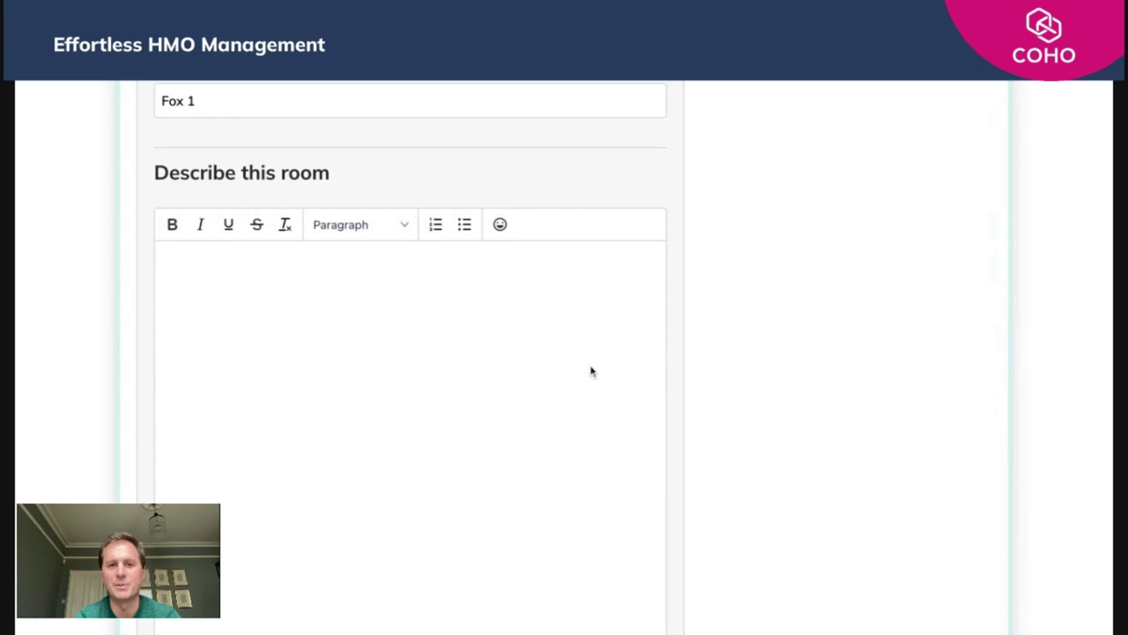
scroll(591, 370, "down", 5)
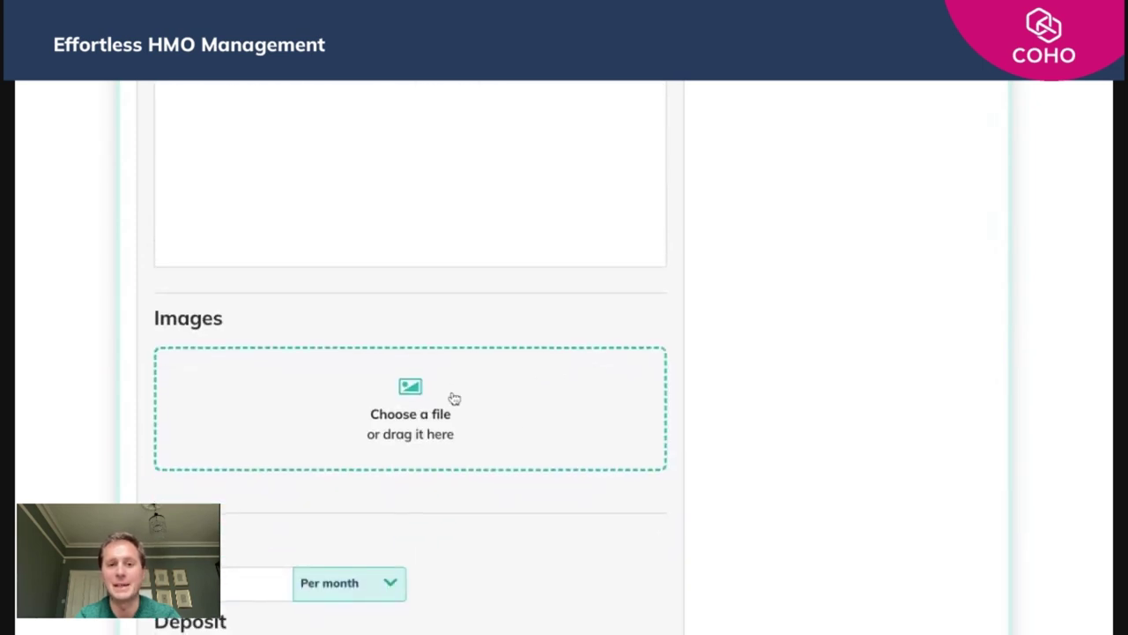
scroll(454, 398, "down", 1)
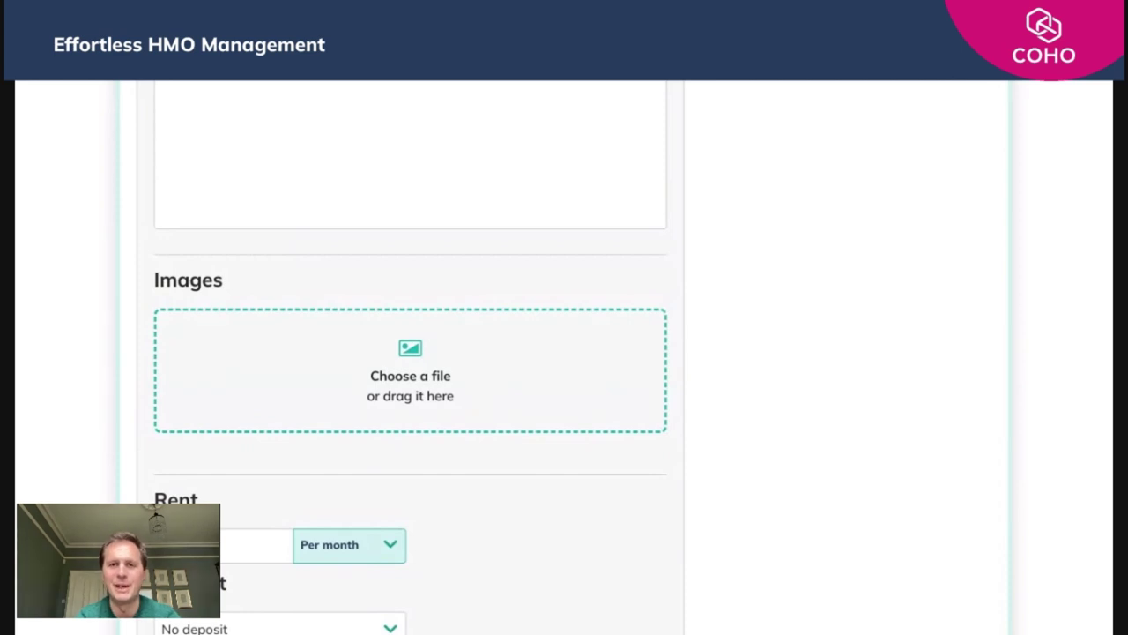
scroll(482, 395, "down", 7)
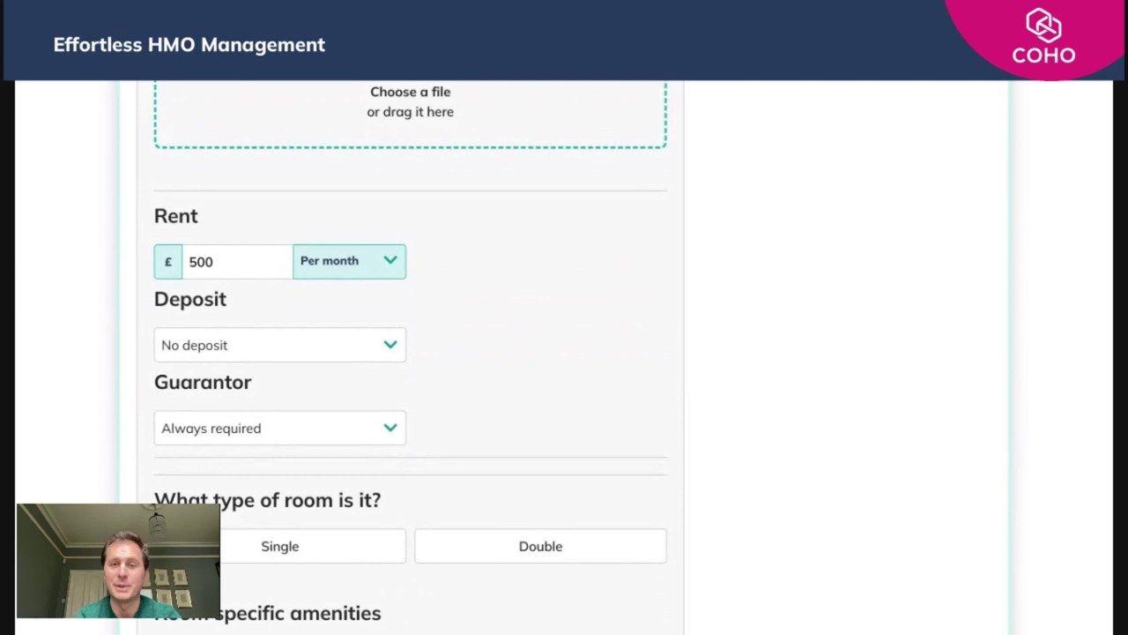
scroll(402, 244, "down", 5)
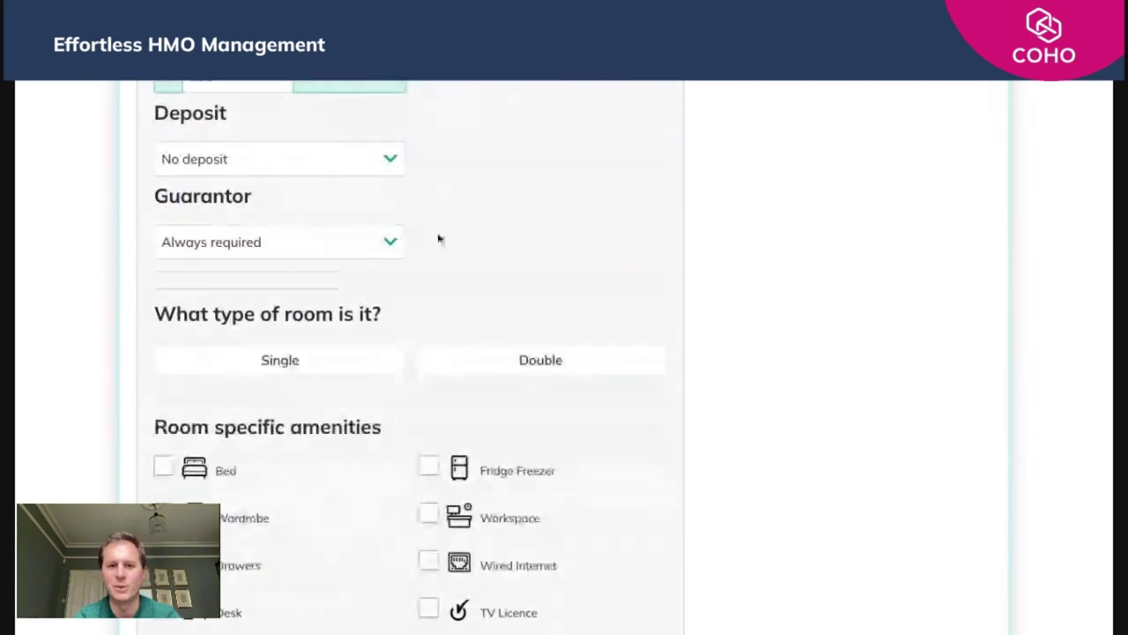
scroll(476, 240, "down", 1)
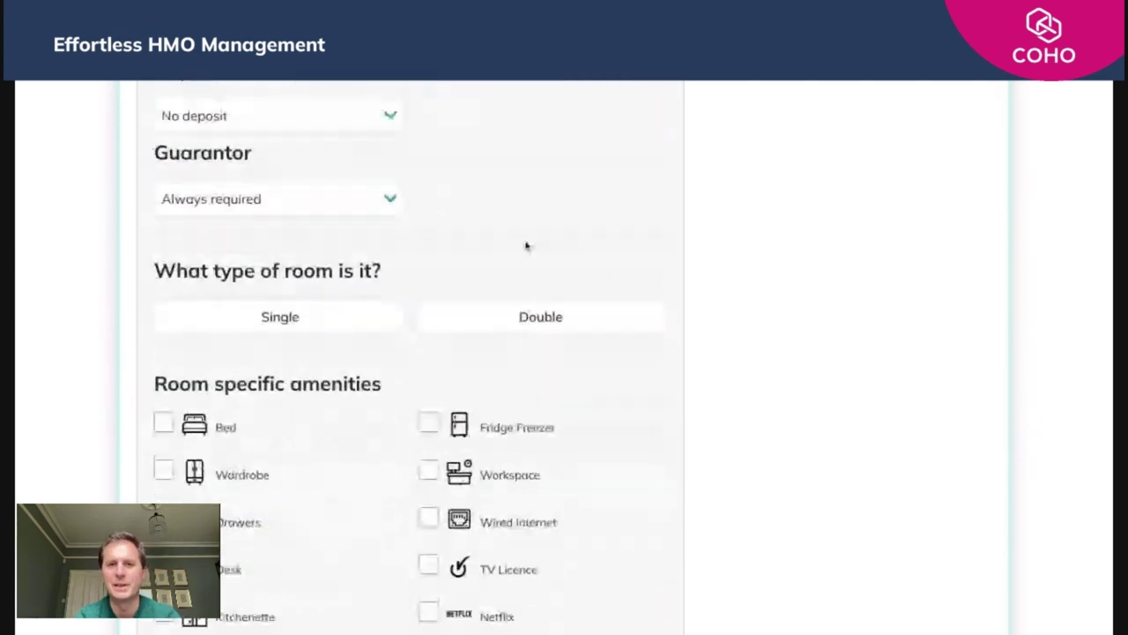
left_click(362, 319)
- Select Workspace, Wired Internet, Drawers and Bed as the room-specific amenities
scroll(529, 339, "down", 2)
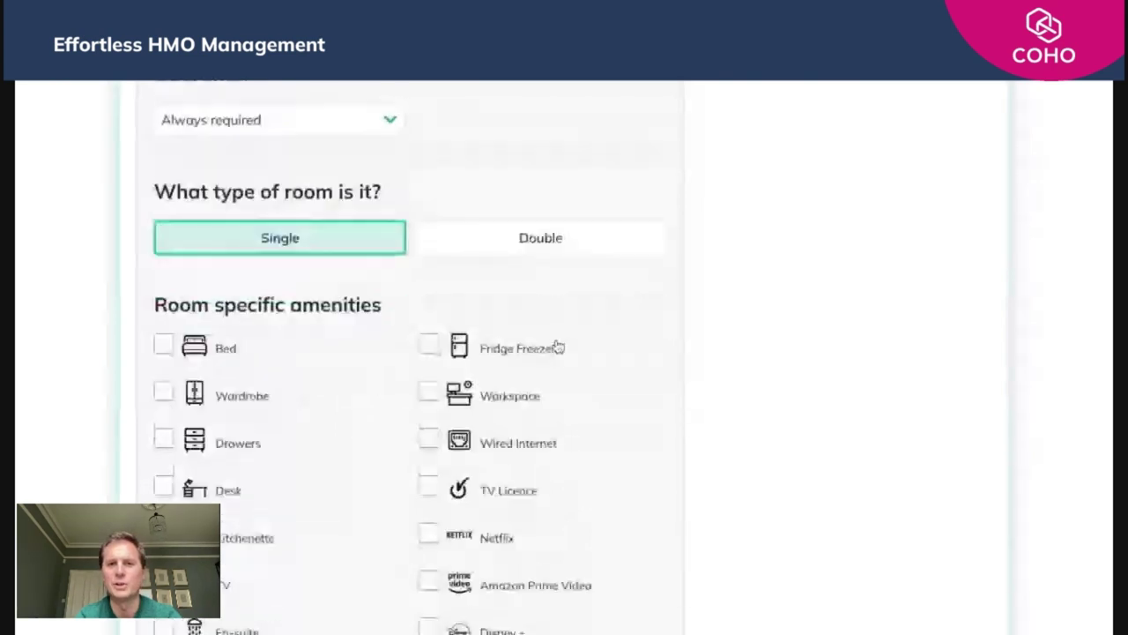
scroll(557, 348, "down", 3)
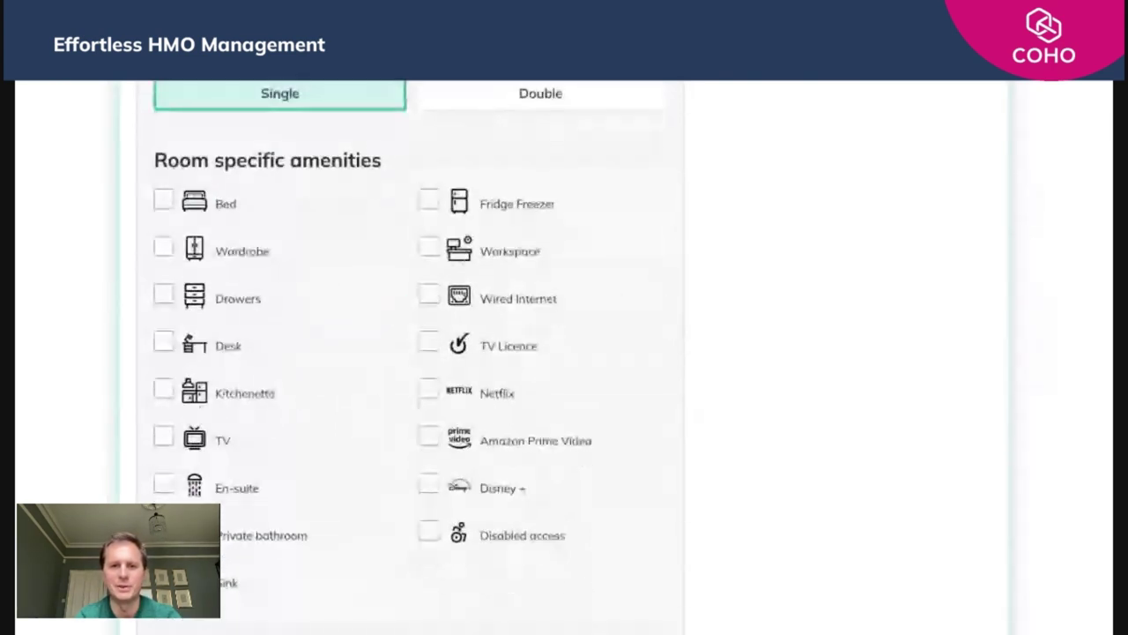
left_click(428, 248)
left_click(430, 300)
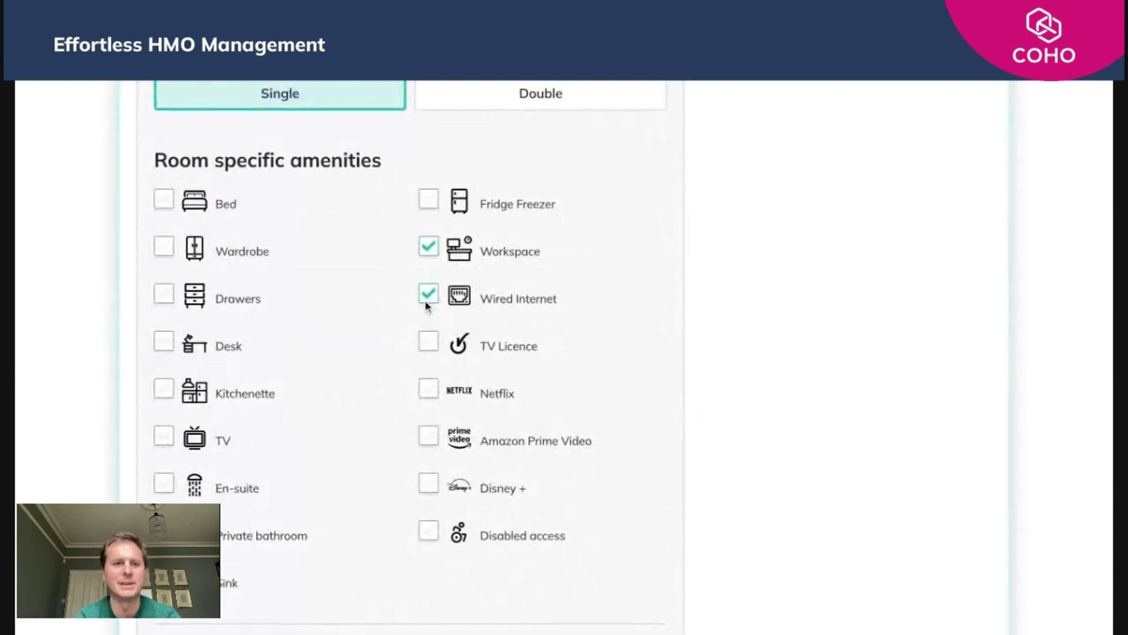
left_click(164, 296)
left_click(164, 201)
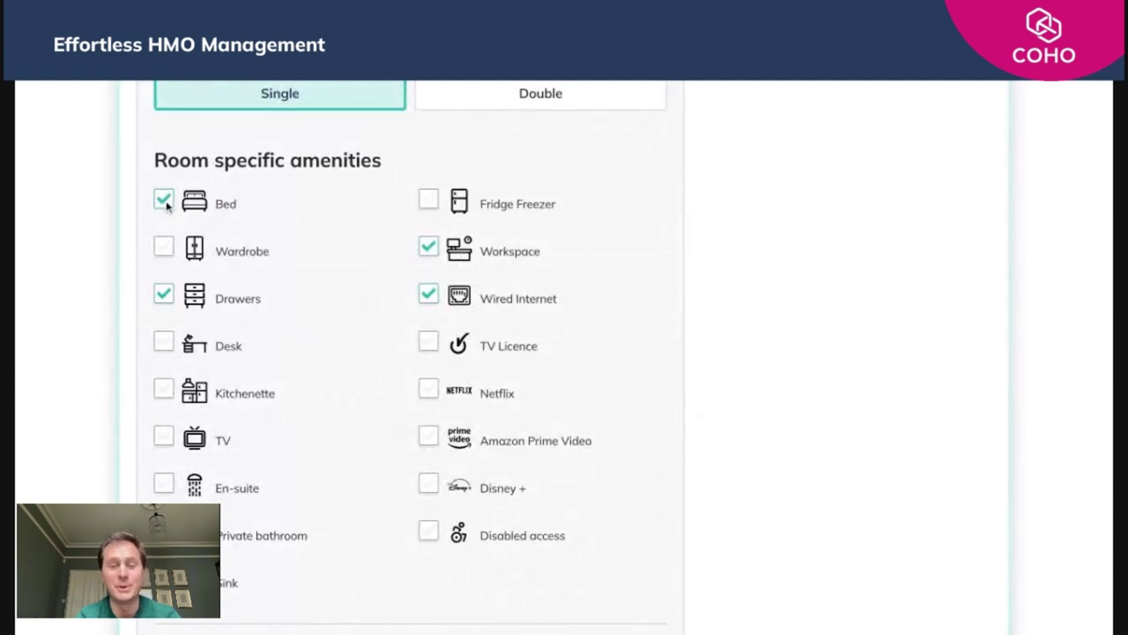
- Review the occupant gender options at the end of the room details form
scroll(472, 346, "down", 1)
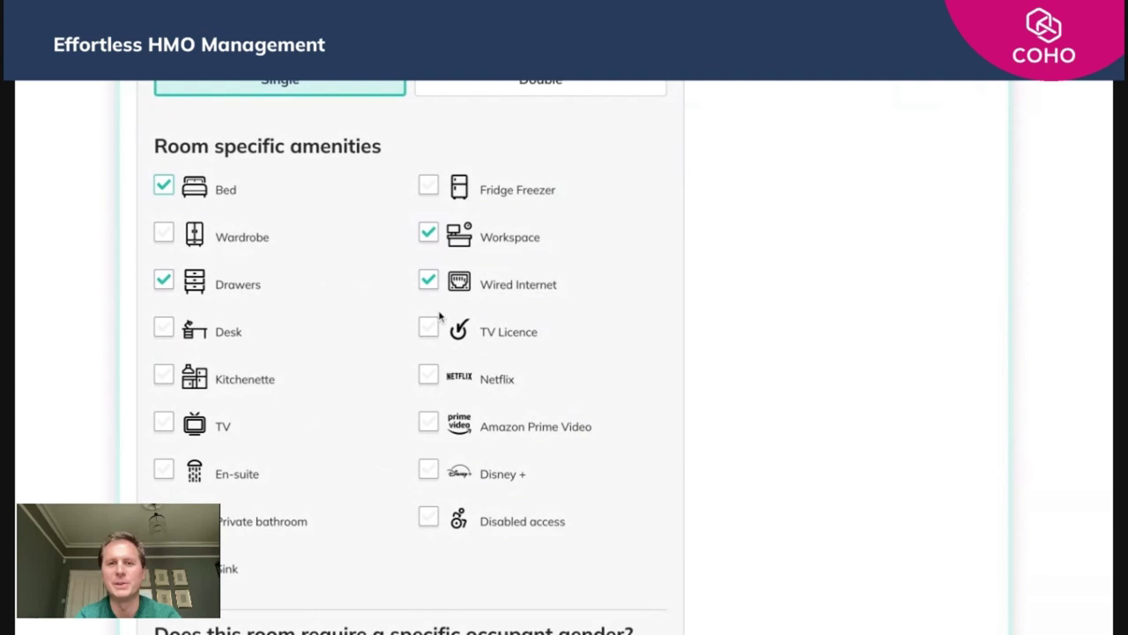
scroll(433, 310, "down", 4)
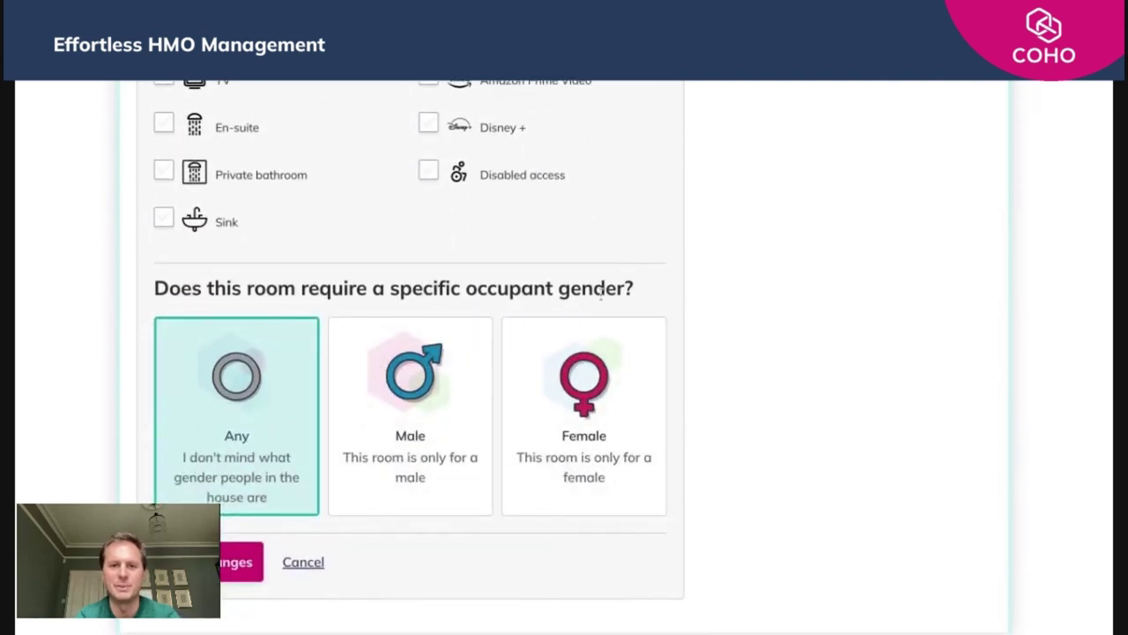
scroll(586, 356, "down", 1)
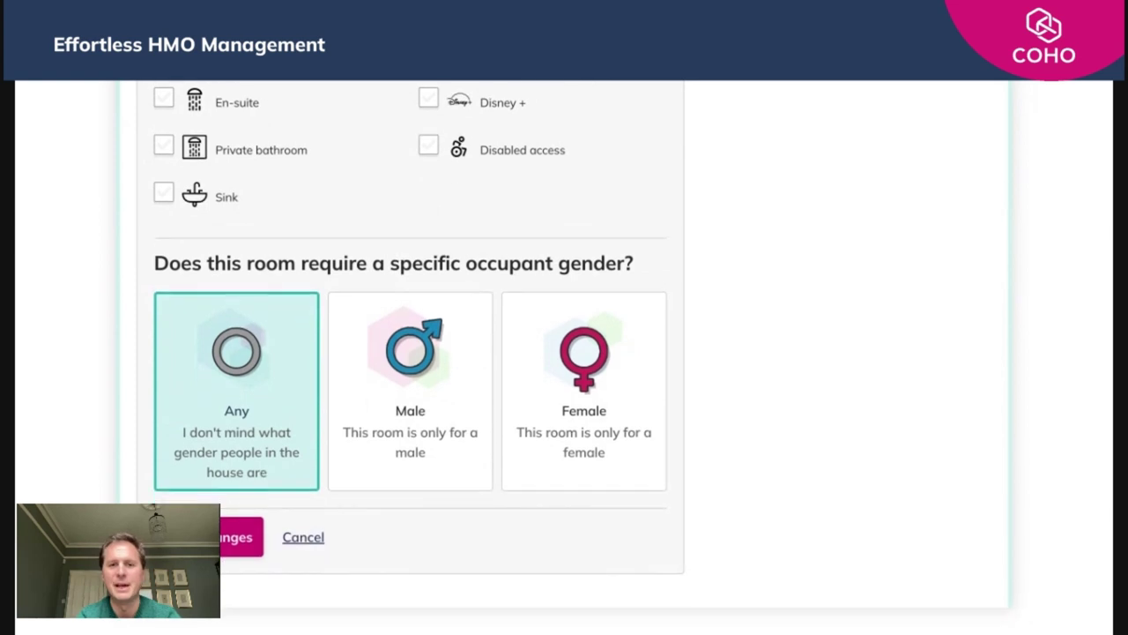